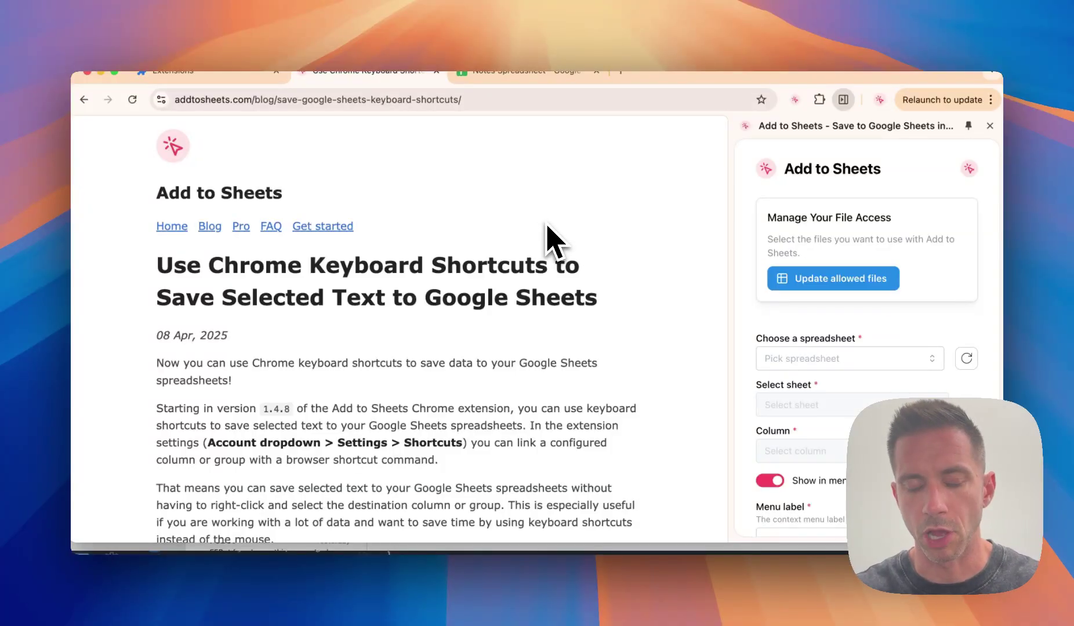
Review the Add to Sheets side panel, including the spreadsheet selection form, the managed destinations and the groups.
scroll(496, 362, "down", 1)
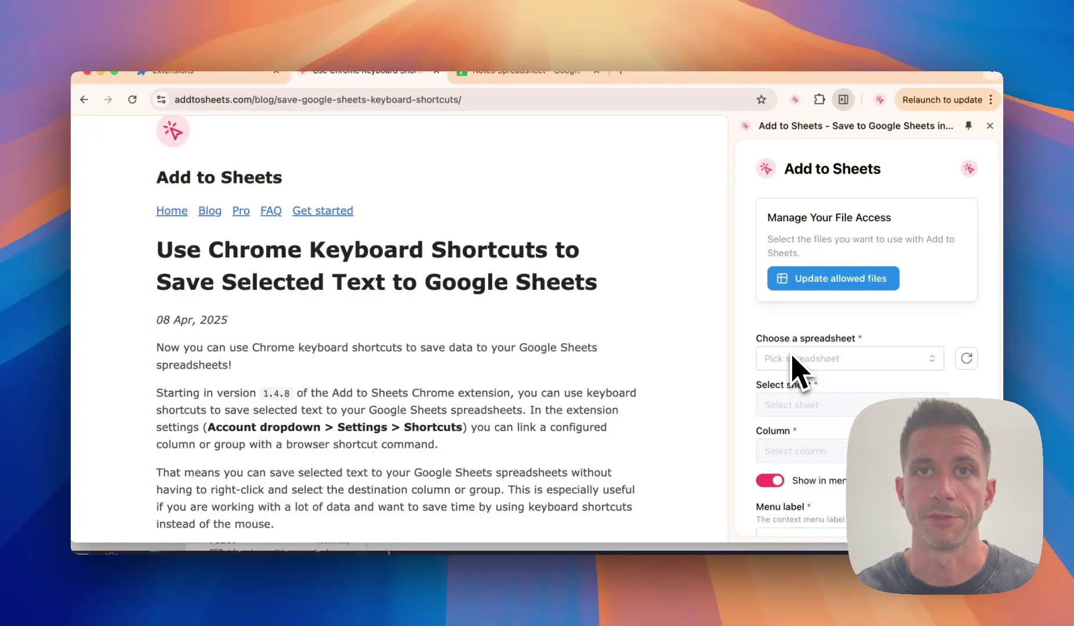
scroll(794, 365, "down", 8)
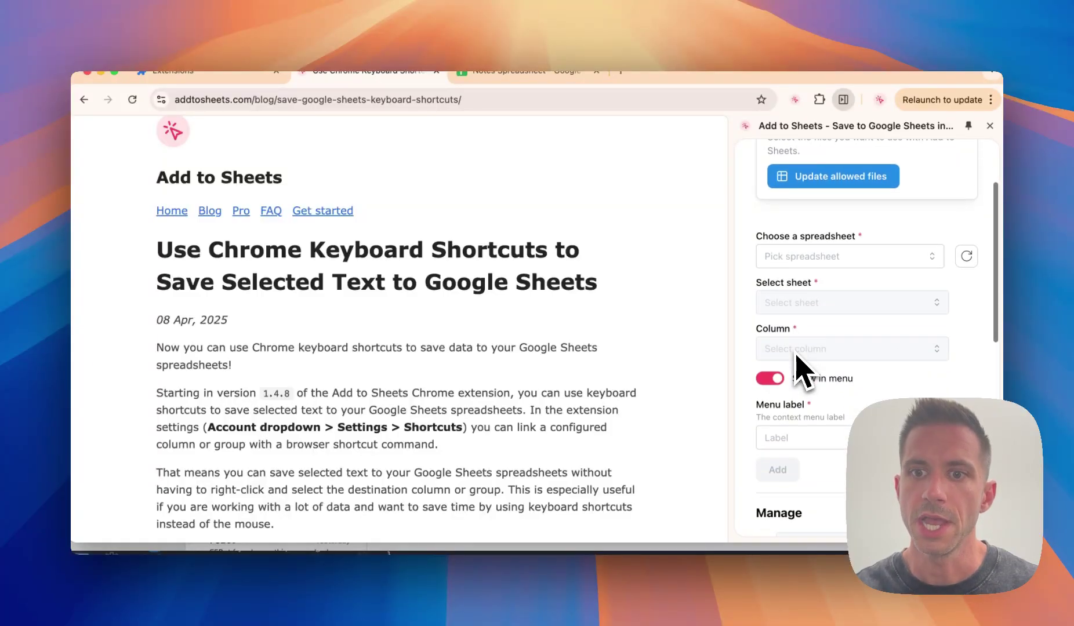
scroll(801, 368, "down", 4)
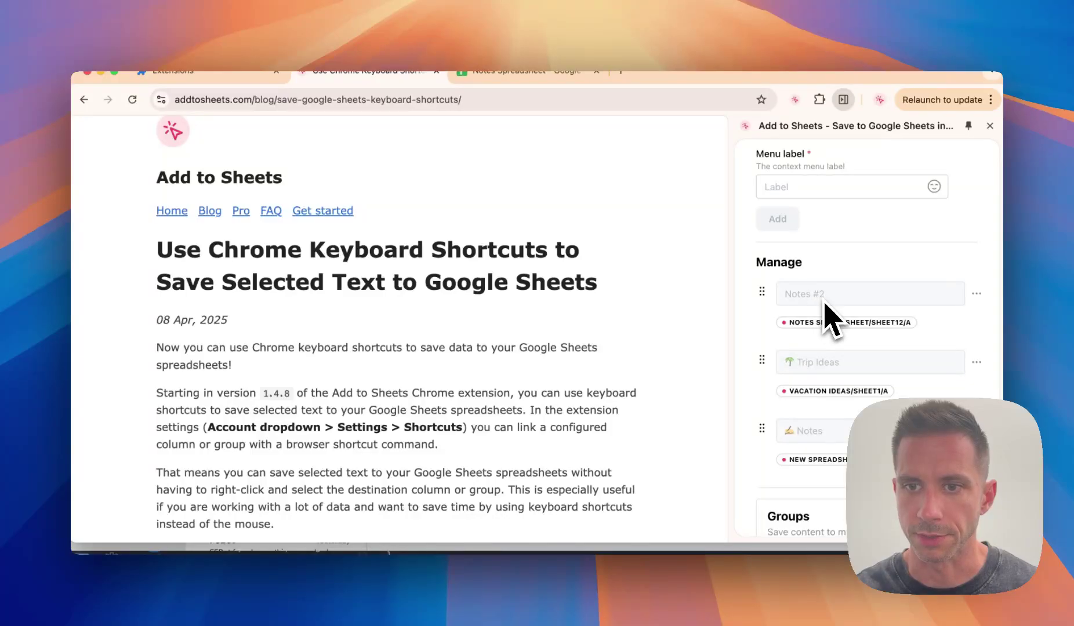
scroll(812, 380, "down", 2)
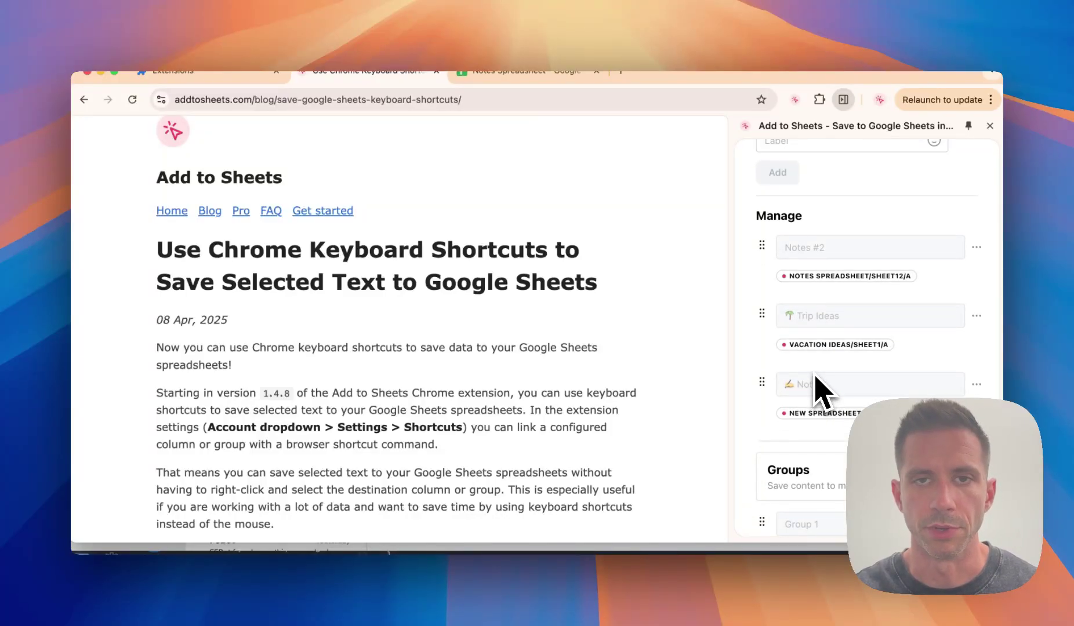
scroll(815, 343, "up", 10)
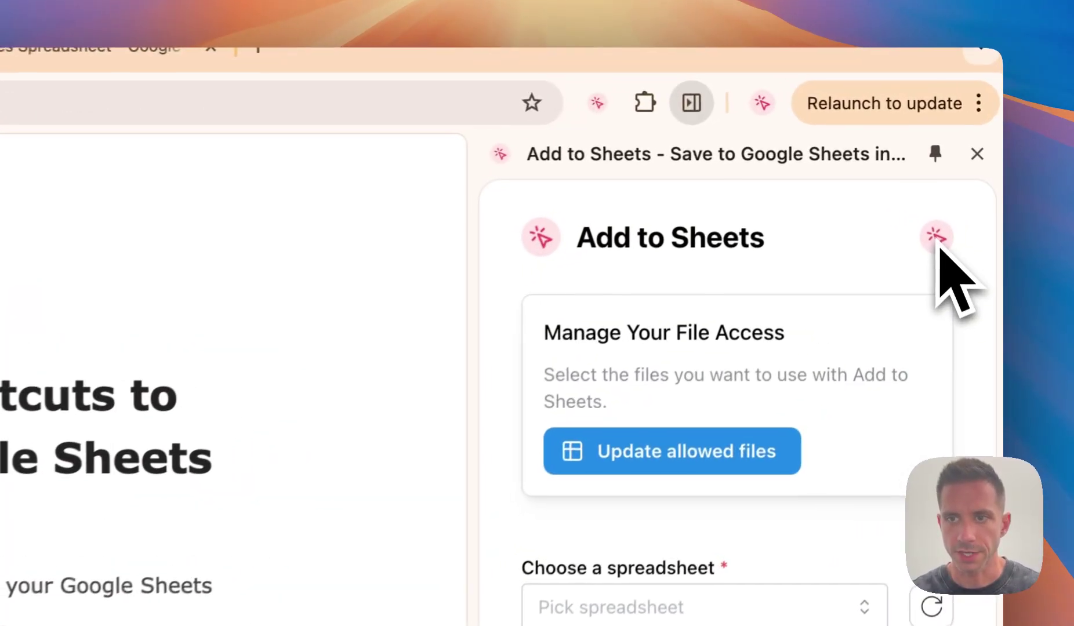
Open the Add to Sheets extension settings and examine the key combination assigned to Shortcut 1.
left_click(968, 170)
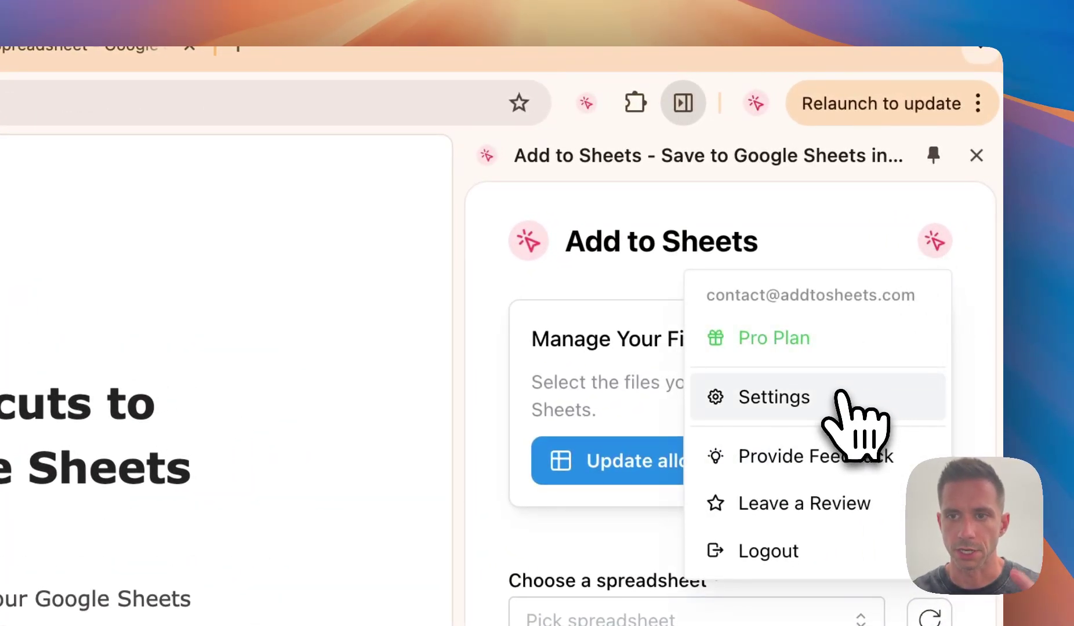
left_click(803, 400)
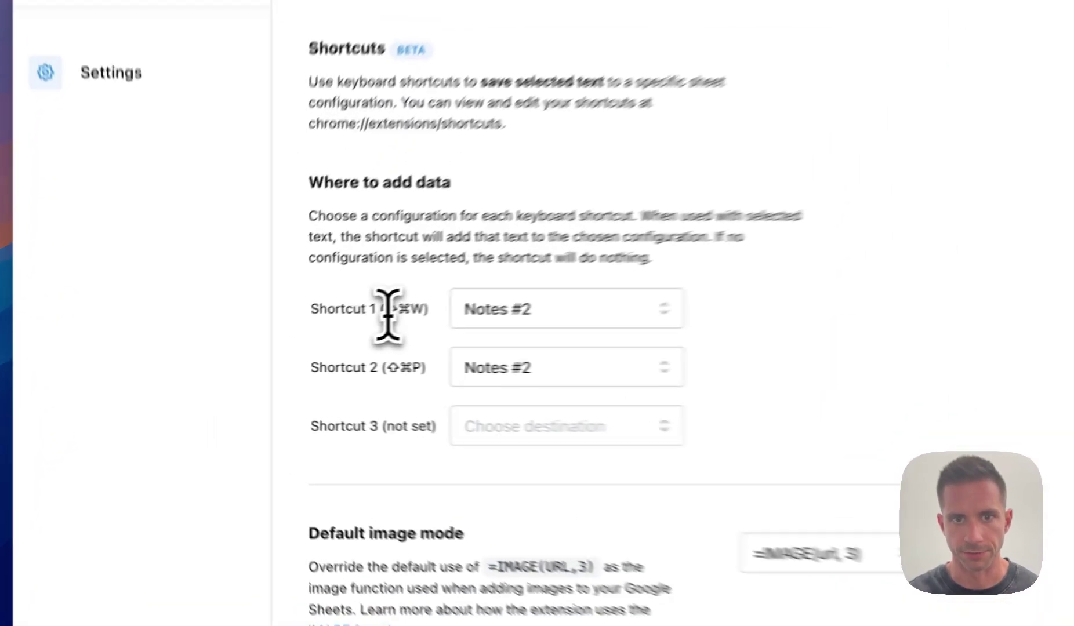
double_click(387, 310)
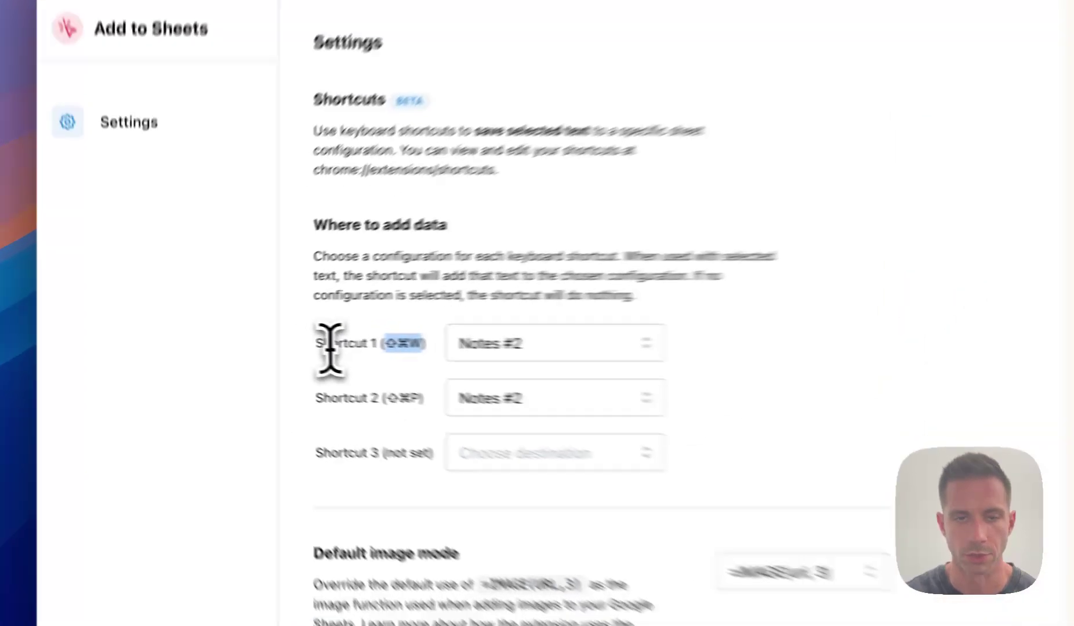
left_click_drag(257, 339, 265, 340)
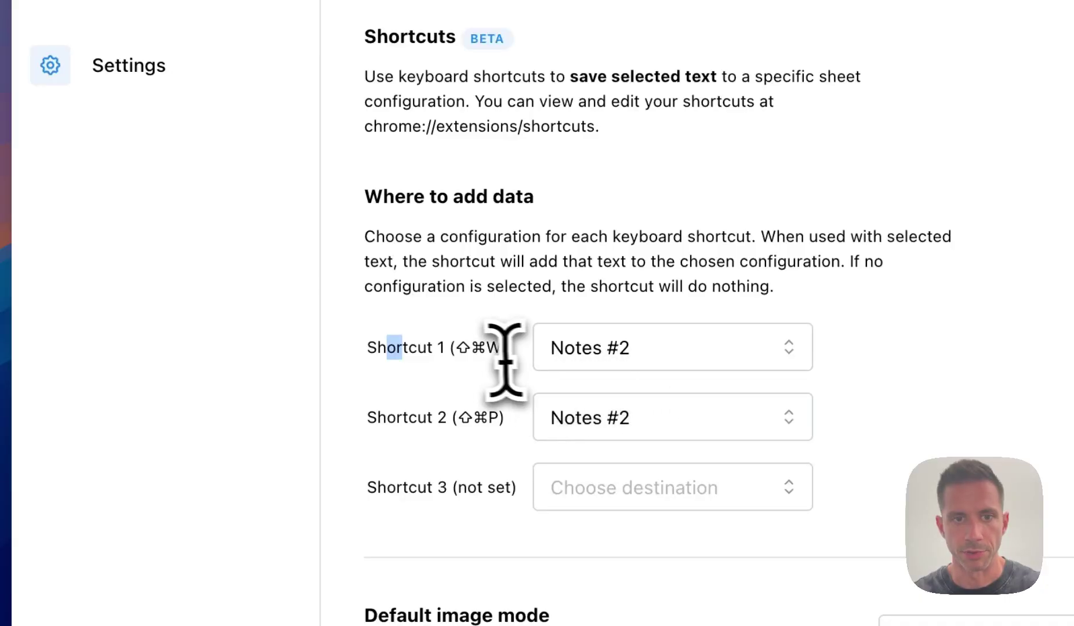
left_click_drag(456, 348, 504, 347)
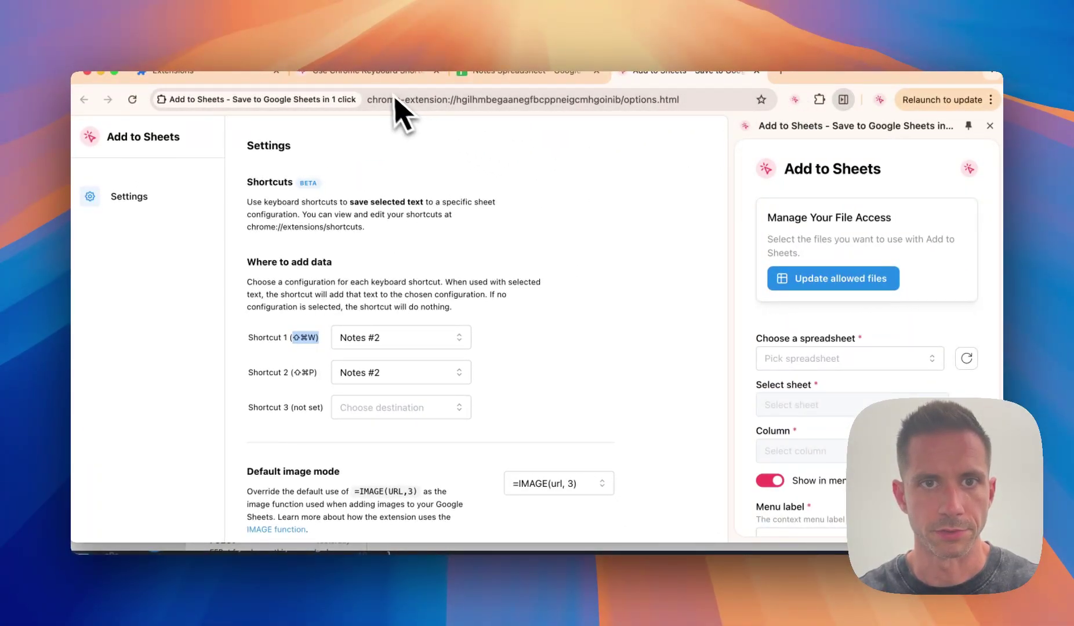
Save the blog article's heading to Sheet12 of Notes Spreadsheet using Shortcut 1, and check the spreadsheet.
left_click(365, 71)
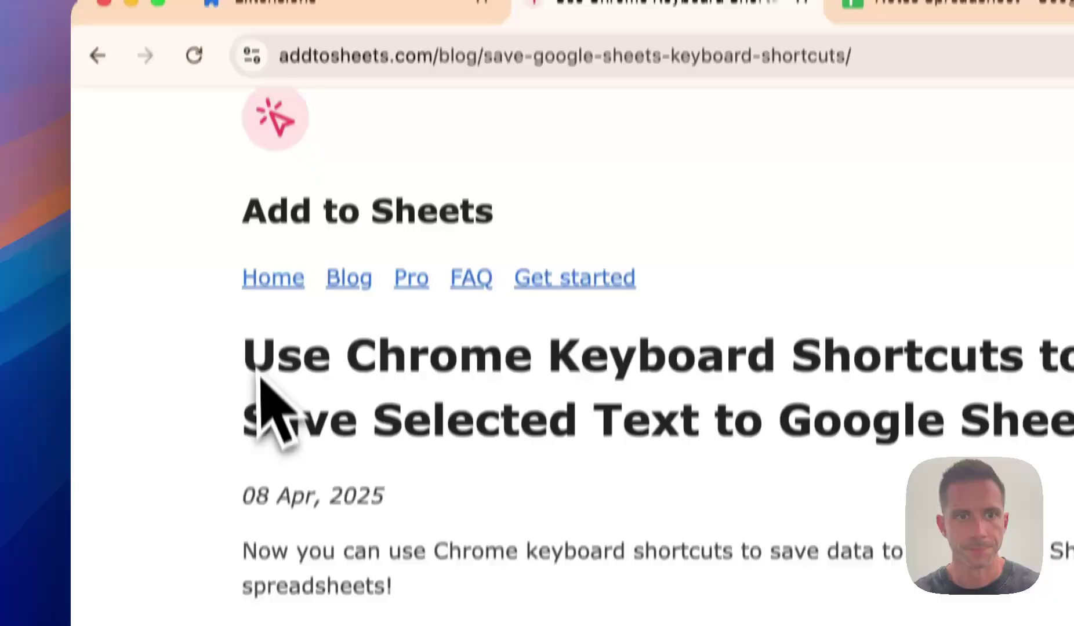
left_click_drag(260, 376, 1073, 432)
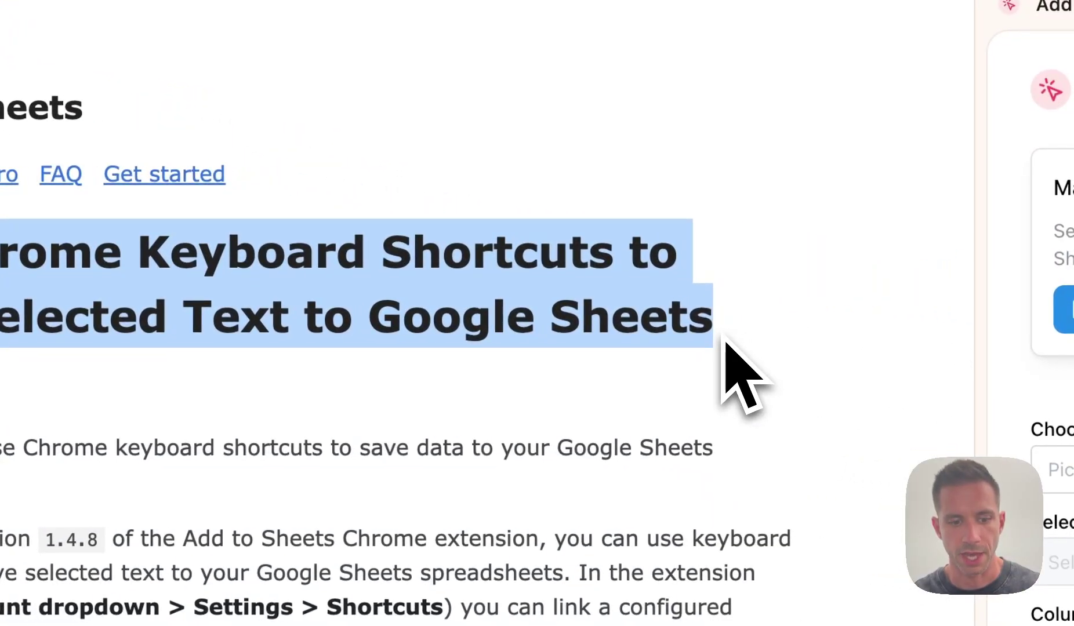
key("super+shift+w")
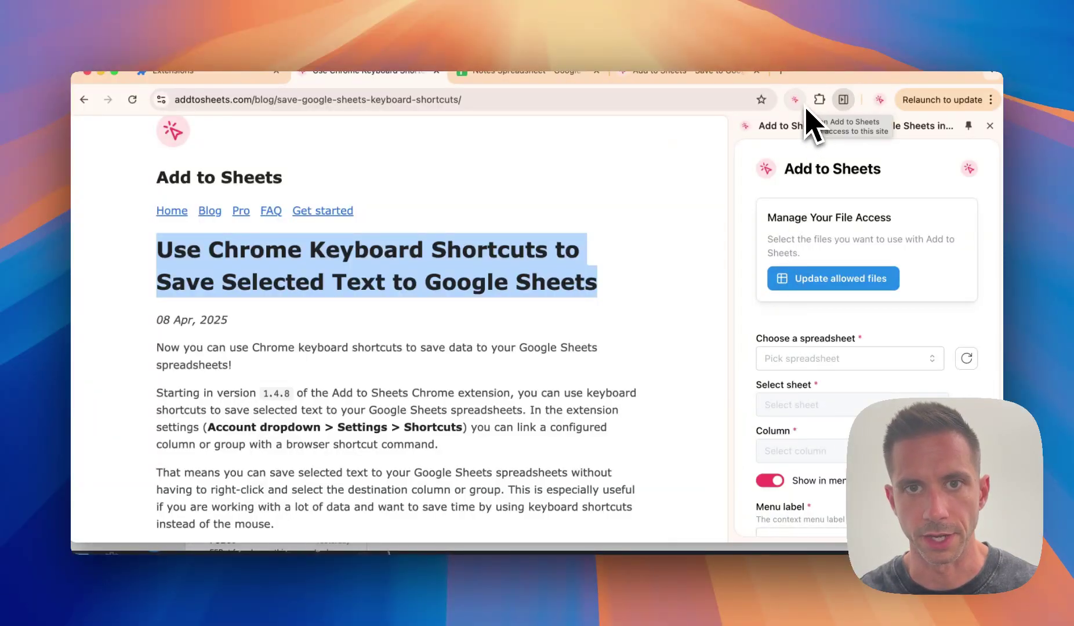
left_click(508, 74)
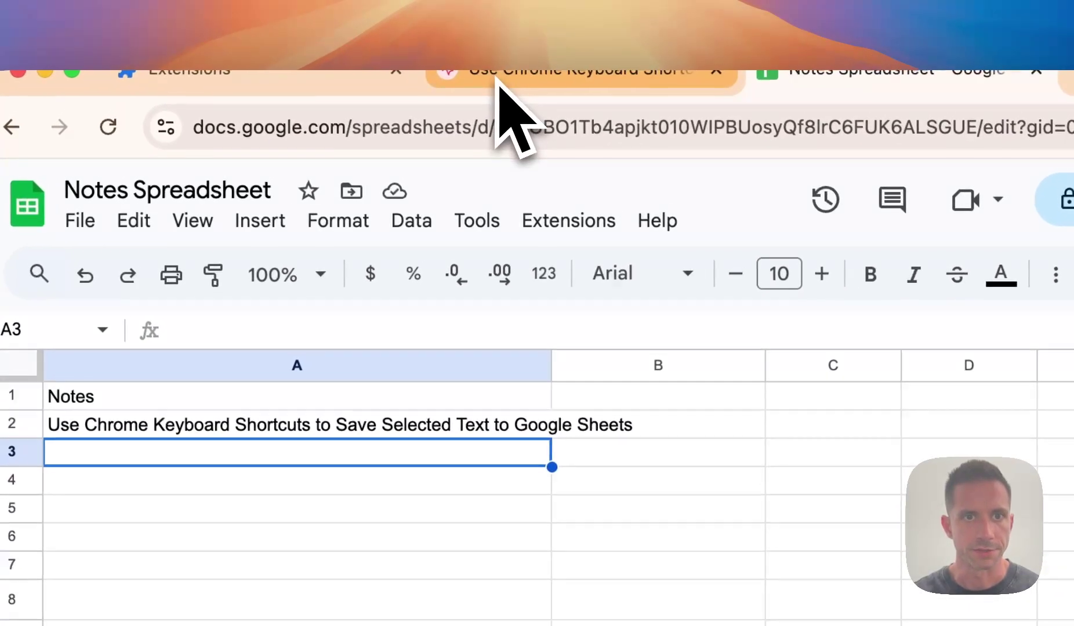
Separate the blog article into its own window and save its opening paragraph to Notes Spreadsheet using Shortcut 1.
left_click_drag(497, 78, 821, 160)
left_click(595, 396)
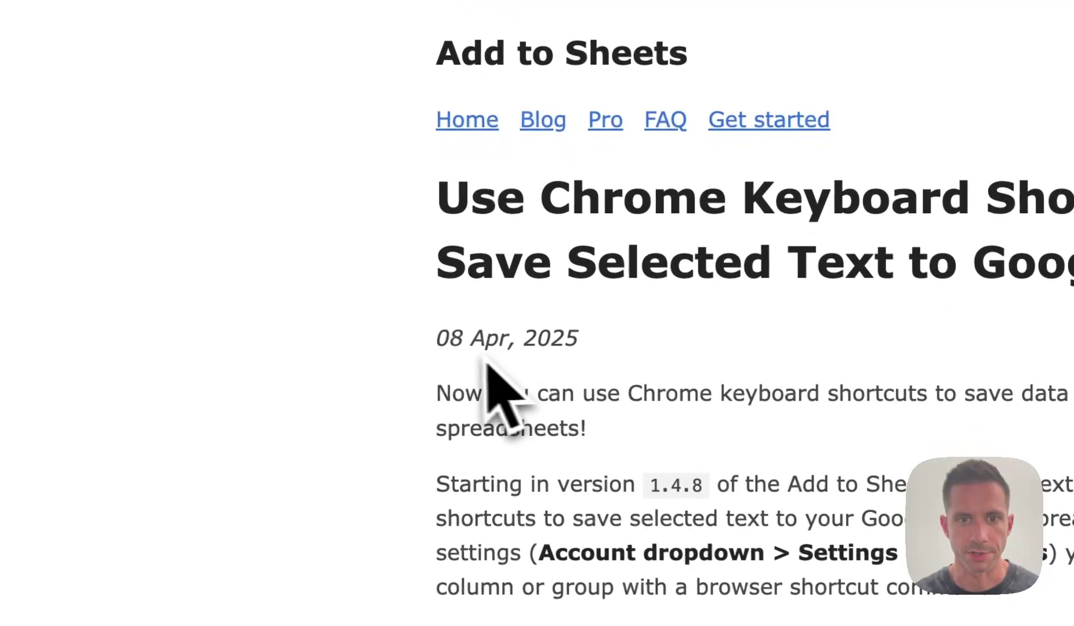
left_click_drag(441, 425, 651, 514)
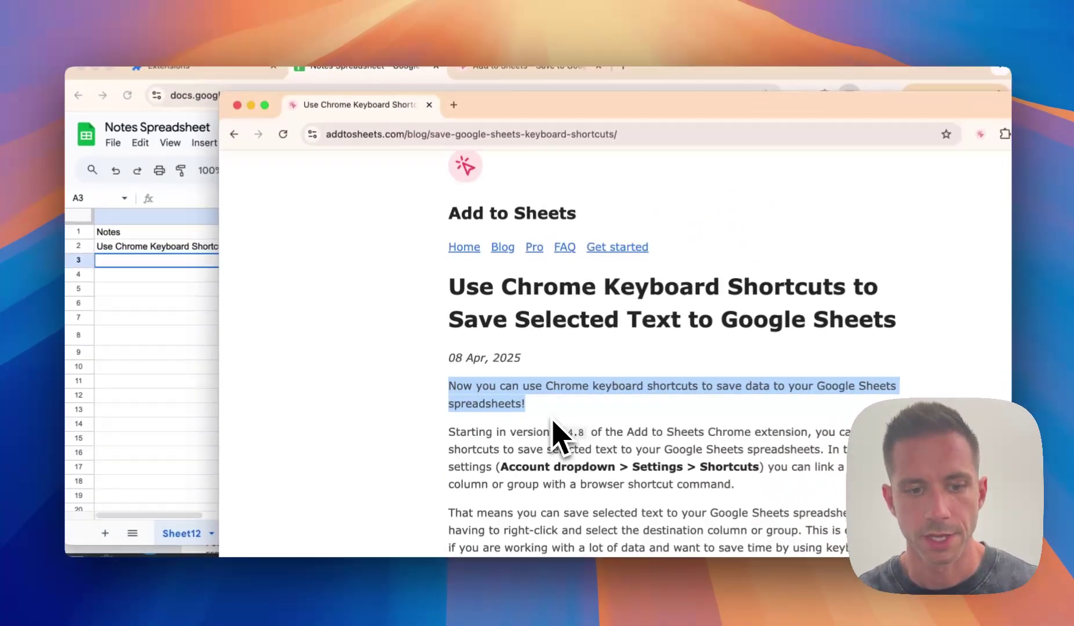
key("super+shift+w")
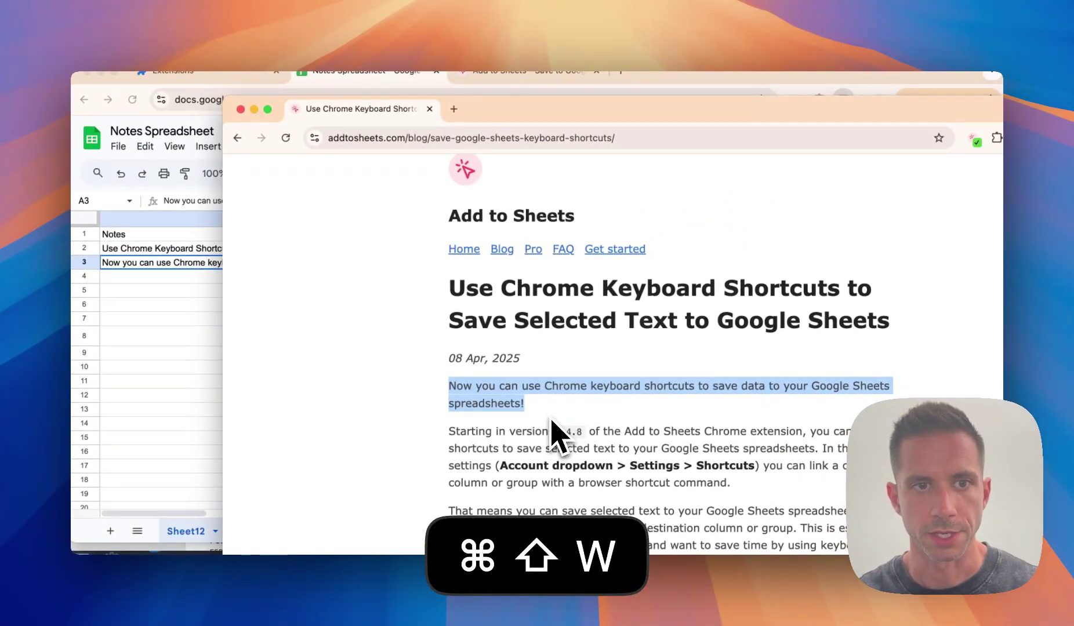
Save the article's heading together with its date using Shortcut 1, and return the article tab to the main browser window.
left_click(456, 348)
left_click_drag(450, 285, 600, 366)
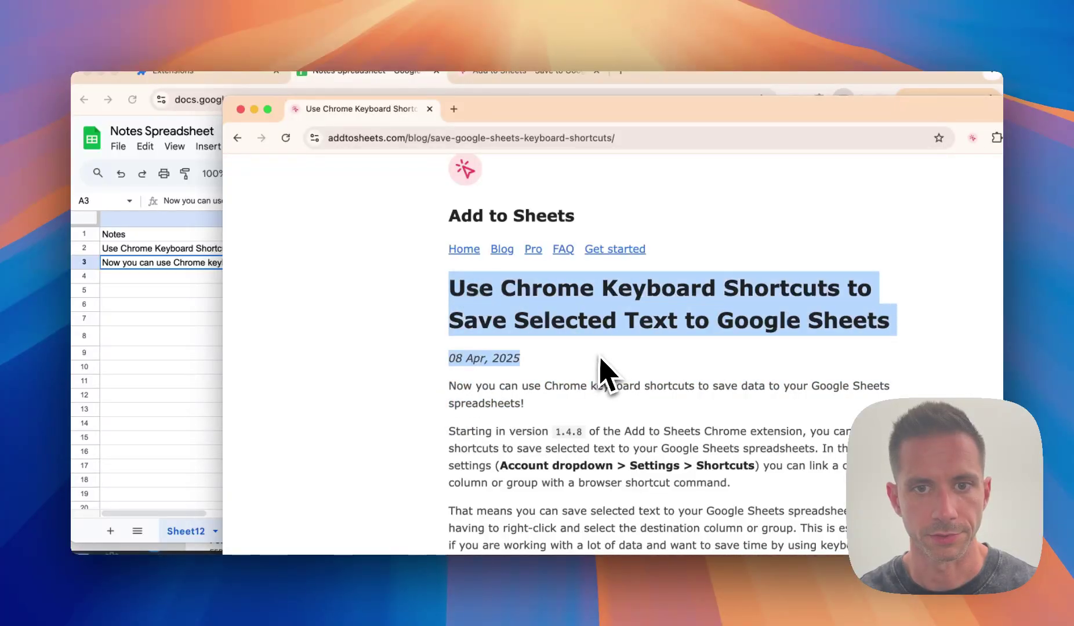
key("super+shift+w")
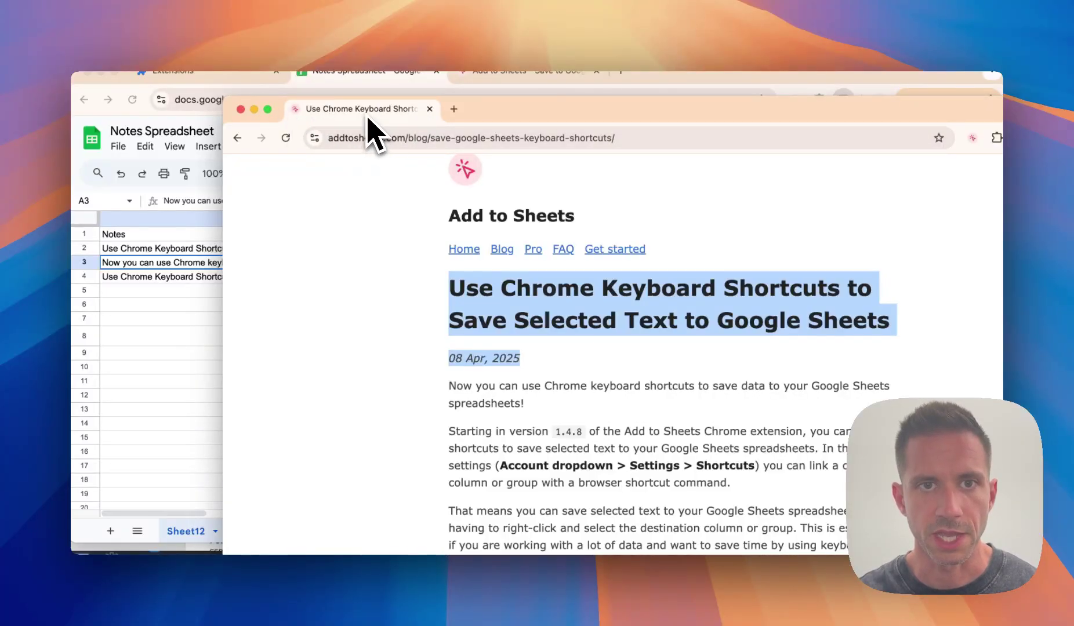
left_click_drag(371, 109, 477, 81)
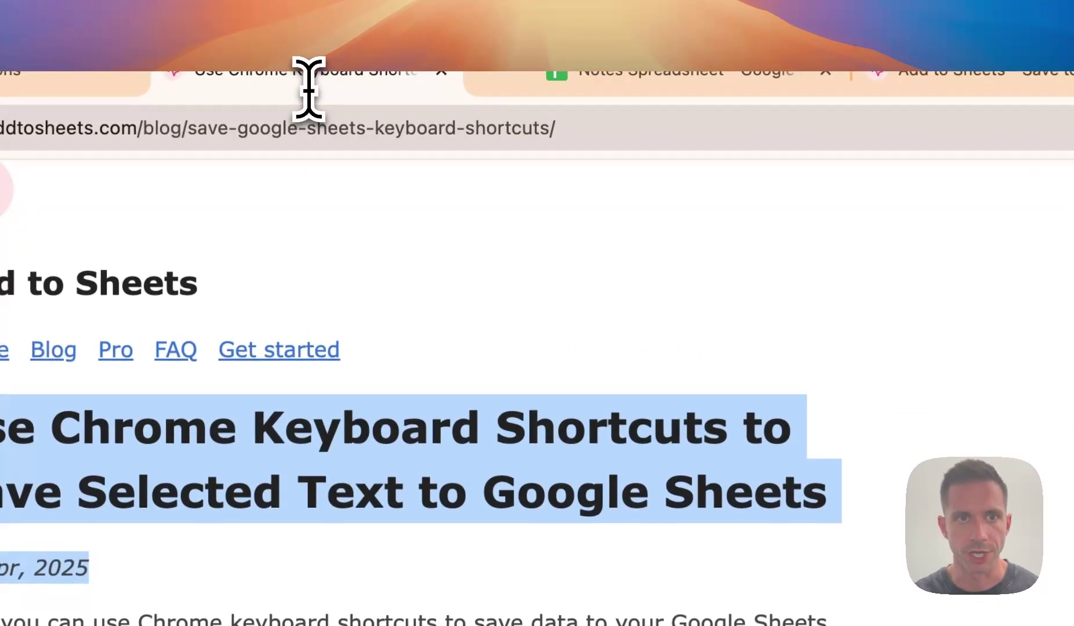
left_click_drag(309, 90, 309, 87)
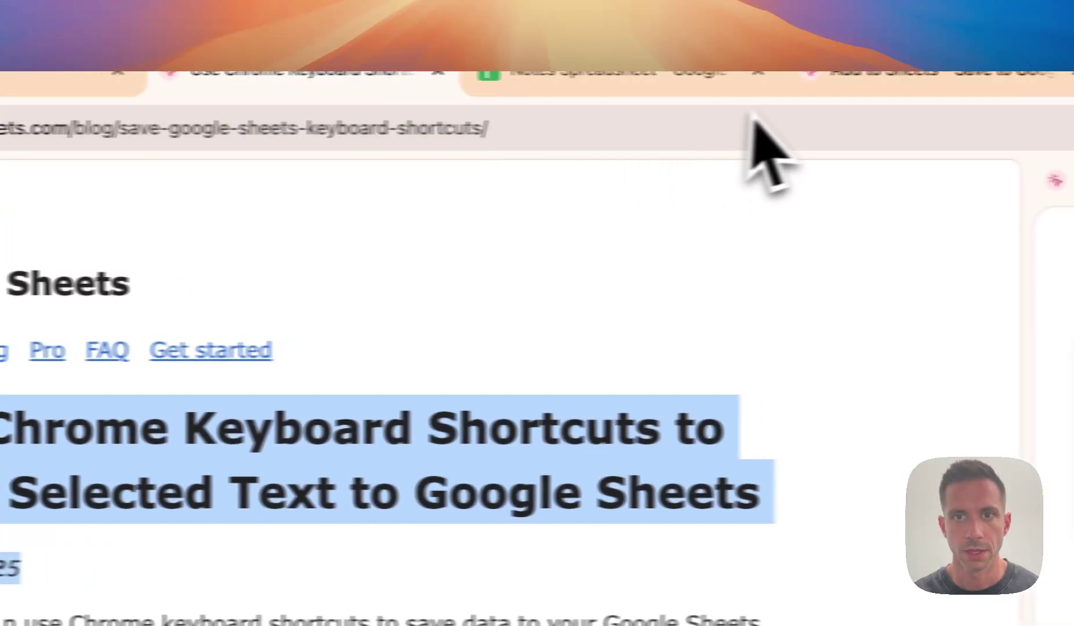
Go from the extension settings to Chrome's extension shortcuts page and examine the Add to Sheets section.
left_click(870, 87)
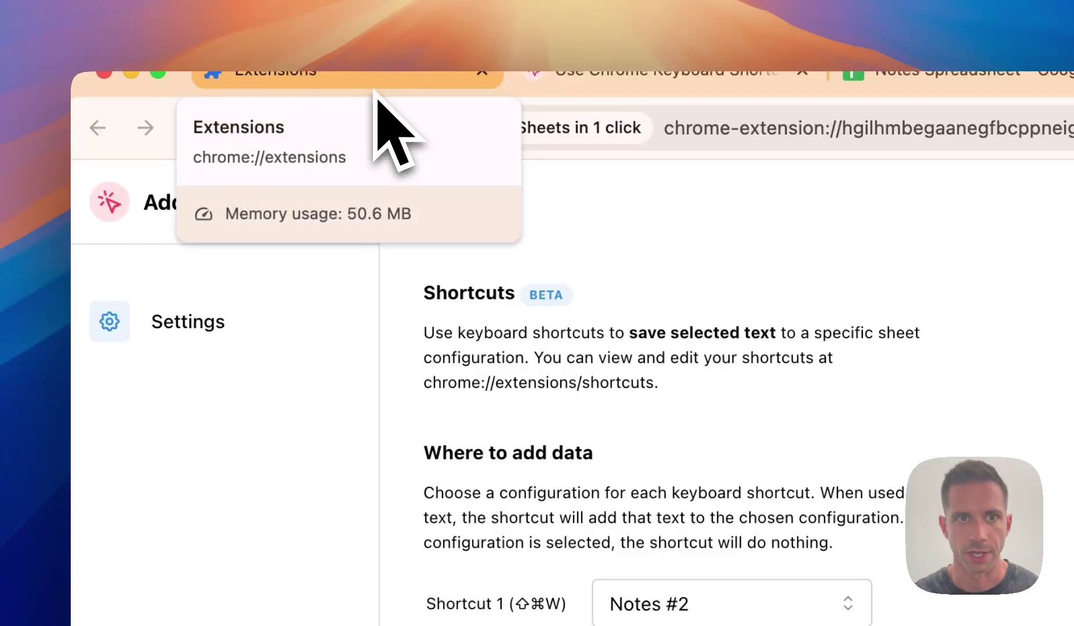
left_click(374, 91)
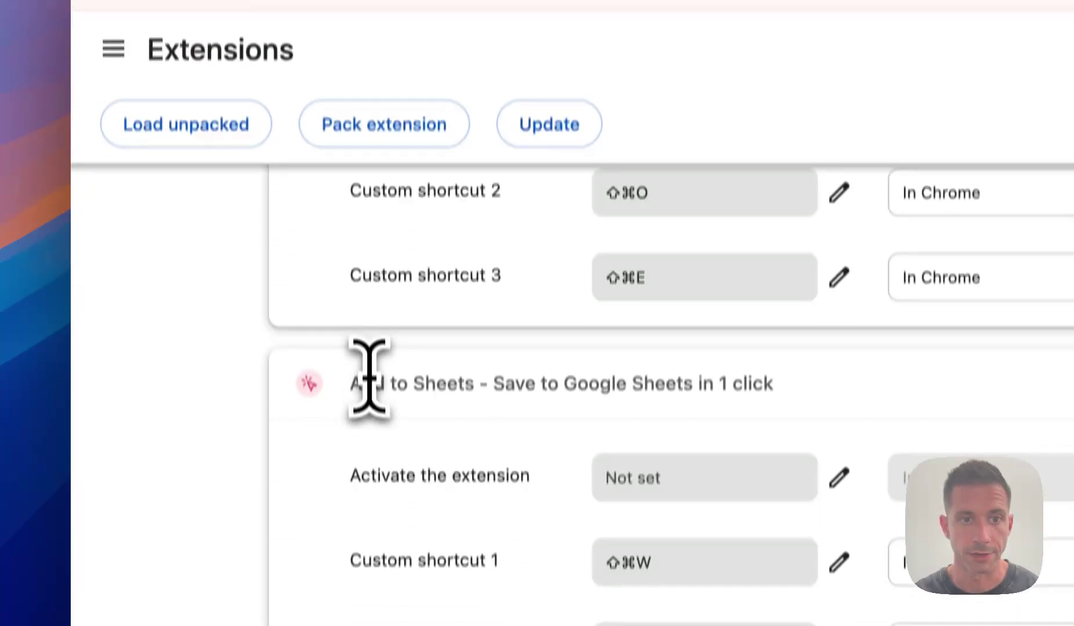
left_click_drag(362, 533, 504, 533)
left_click_drag(426, 357, 592, 343)
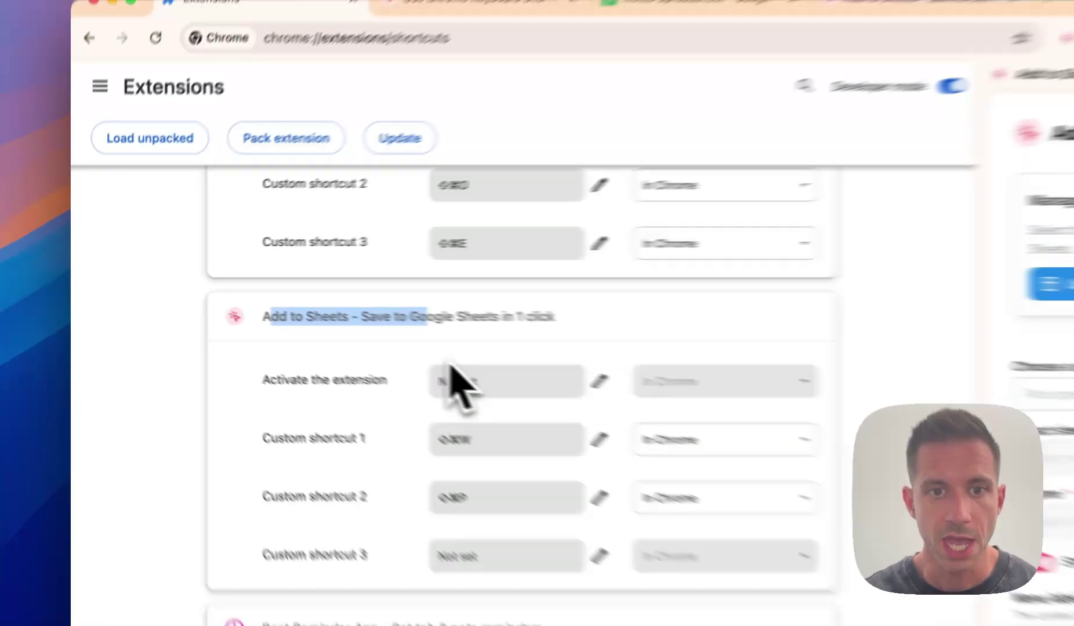
key("super+shift+w")
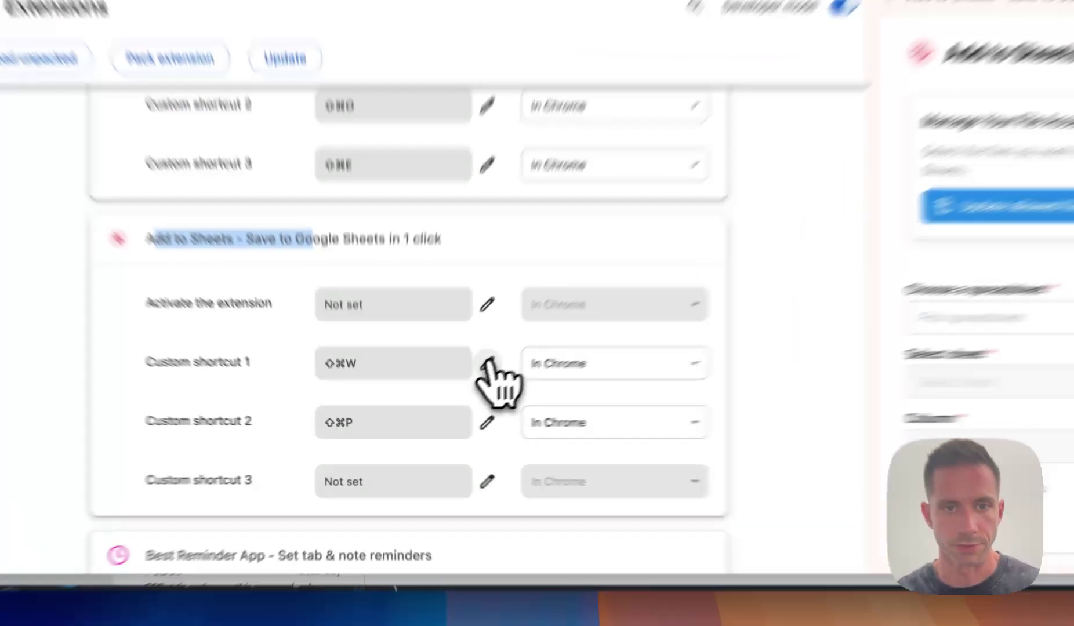
Change Custom shortcut 1 of the Add to Sheets extension to ⇧⌘N.
left_click(487, 363)
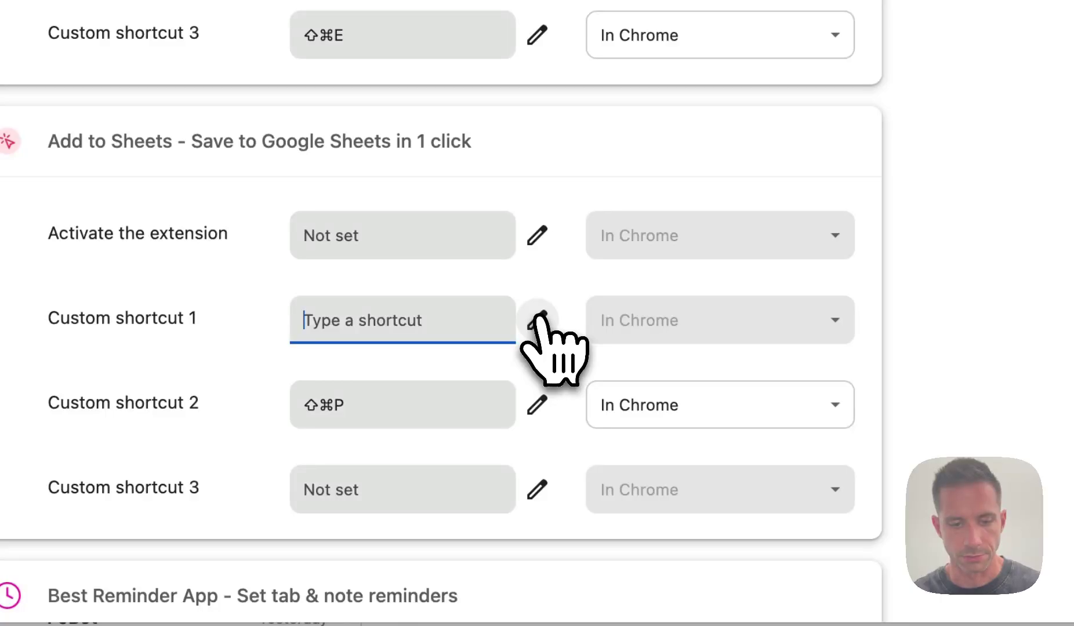
key("shift+super")
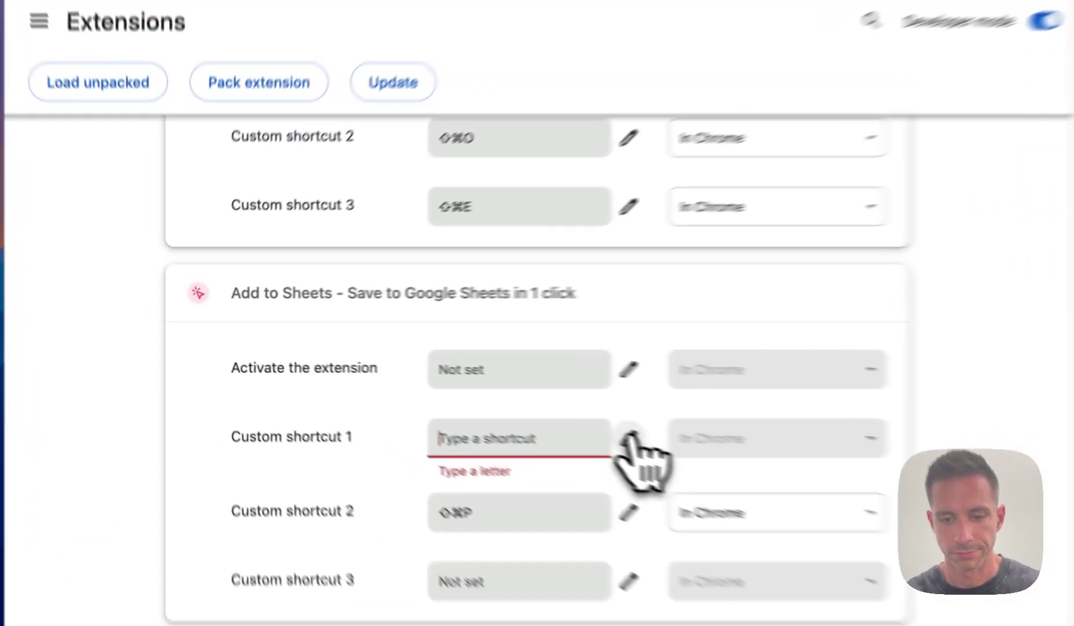
key("super+shift+n")
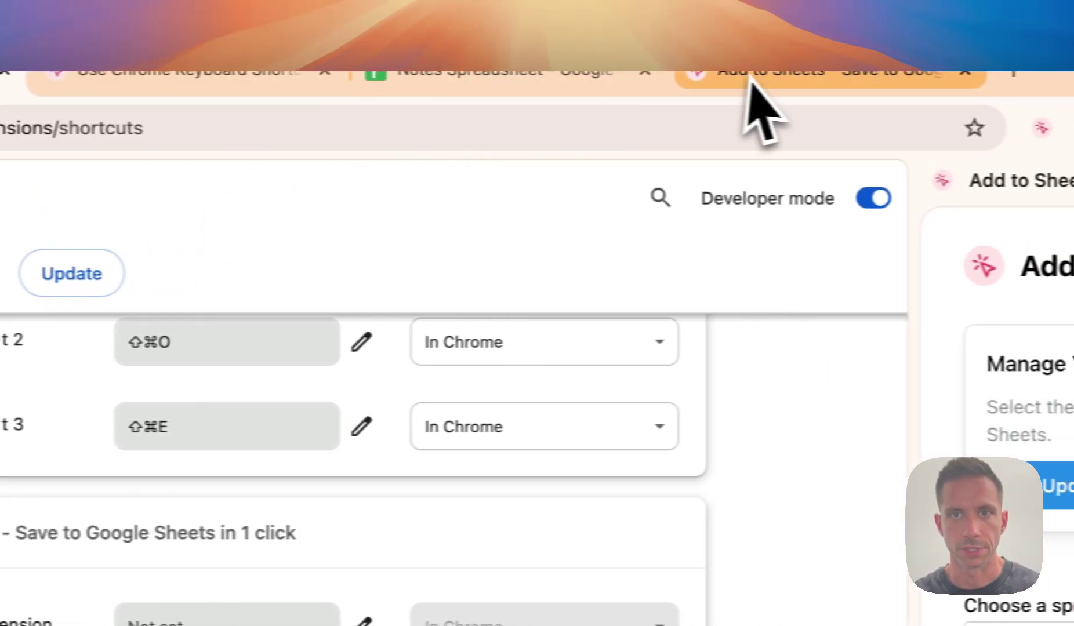
Reload the Add to Sheets settings page and check the key combination listed for Shortcut 1.
left_click(824, 79)
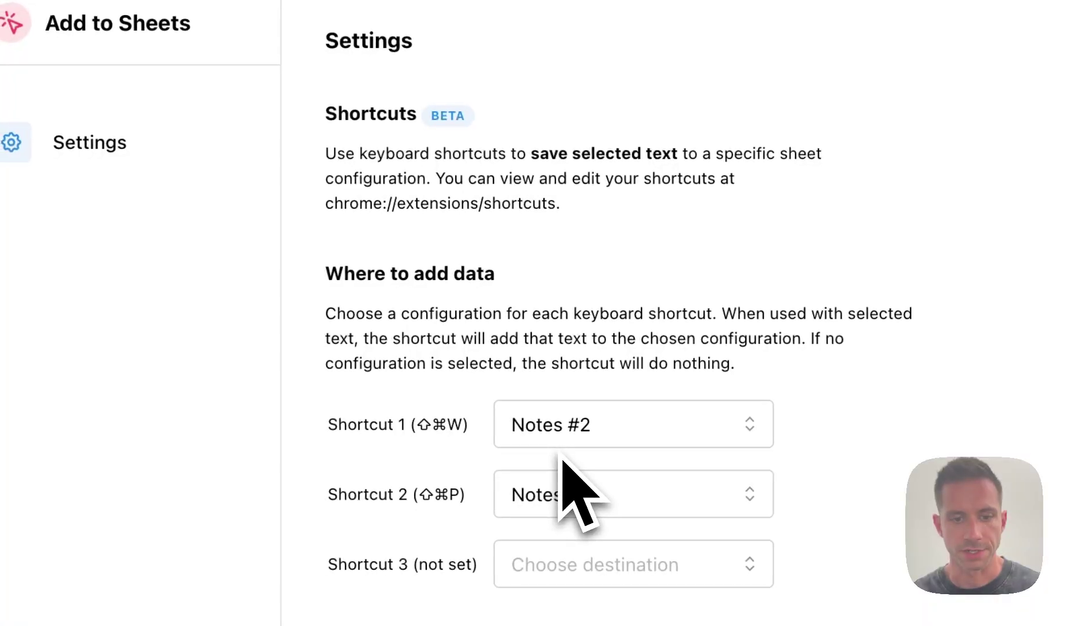
key("super+r")
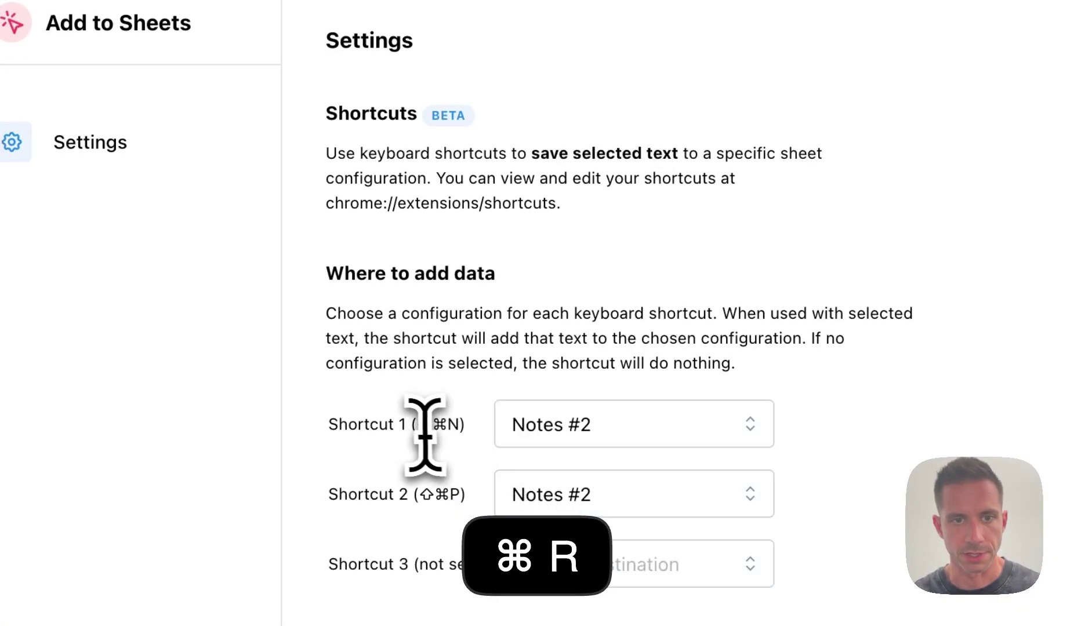
left_click_drag(418, 428, 455, 431)
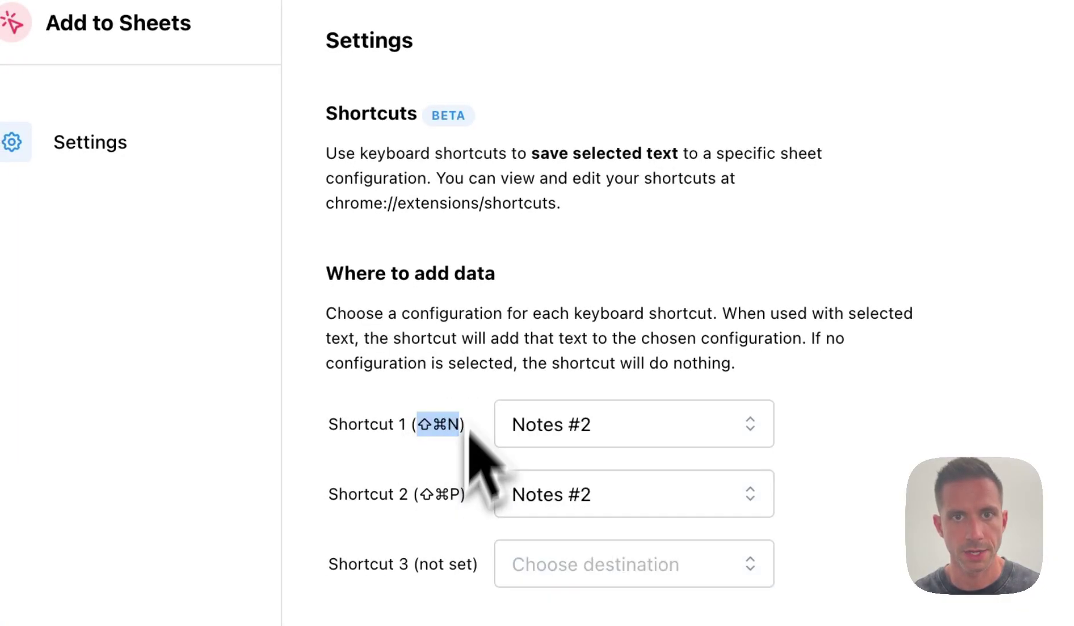
Pull the blog article tab out into its own window over Notes Spreadsheet.
left_click(502, 87)
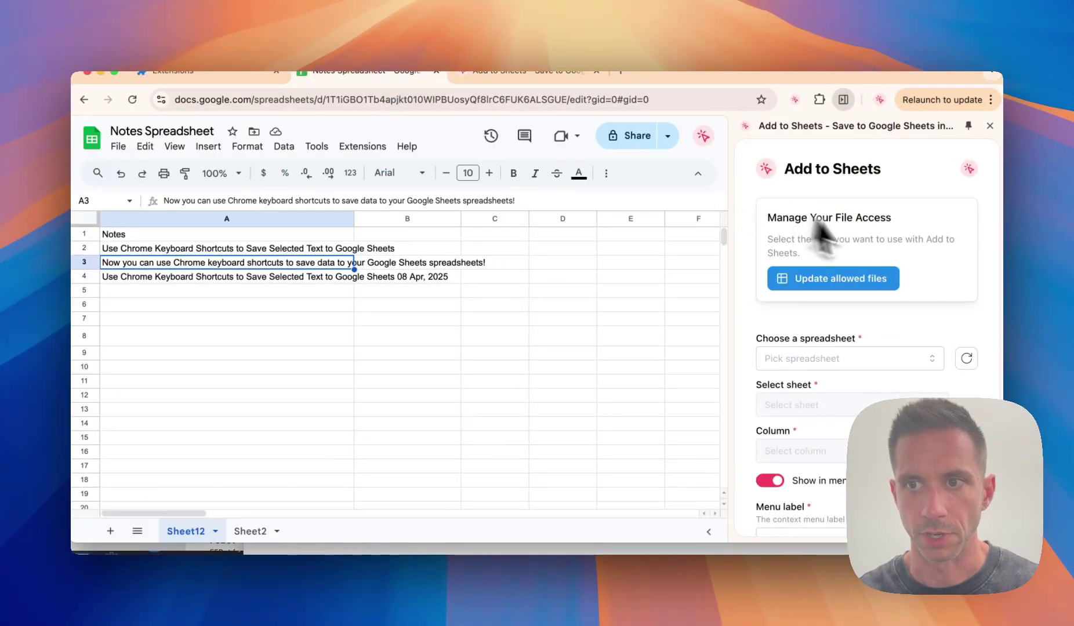
left_click(1022, 218)
left_click_drag(674, 166, 678, 162)
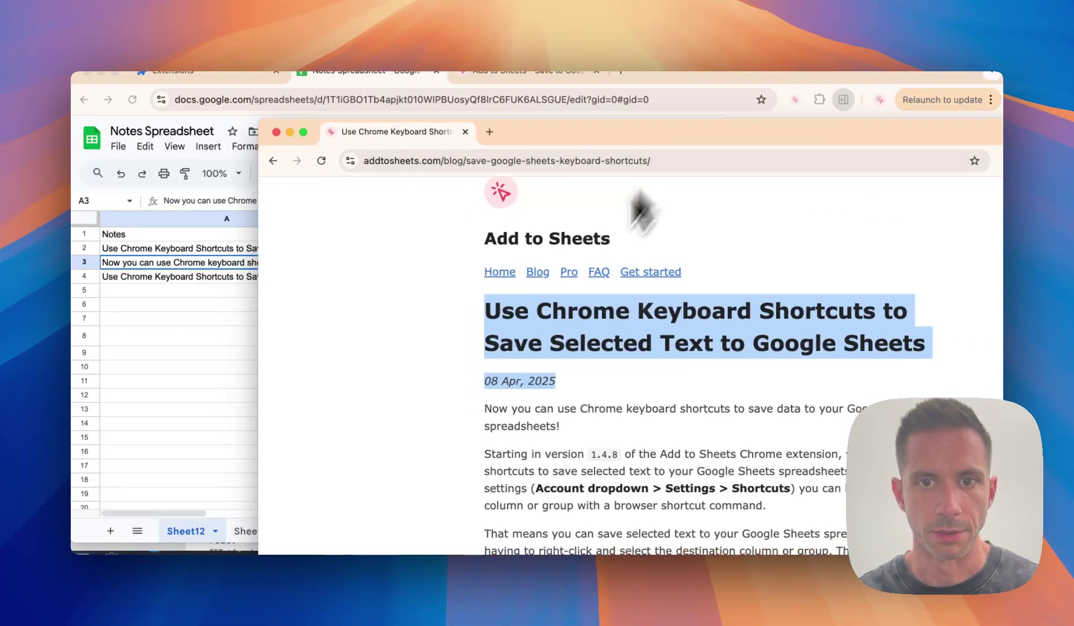
Save the "Add to Sheets" site title to Notes Spreadsheet using ⇧⌘N, and check the new entry in cell A5.
left_click(486, 245)
left_click_drag(486, 245, 623, 238)
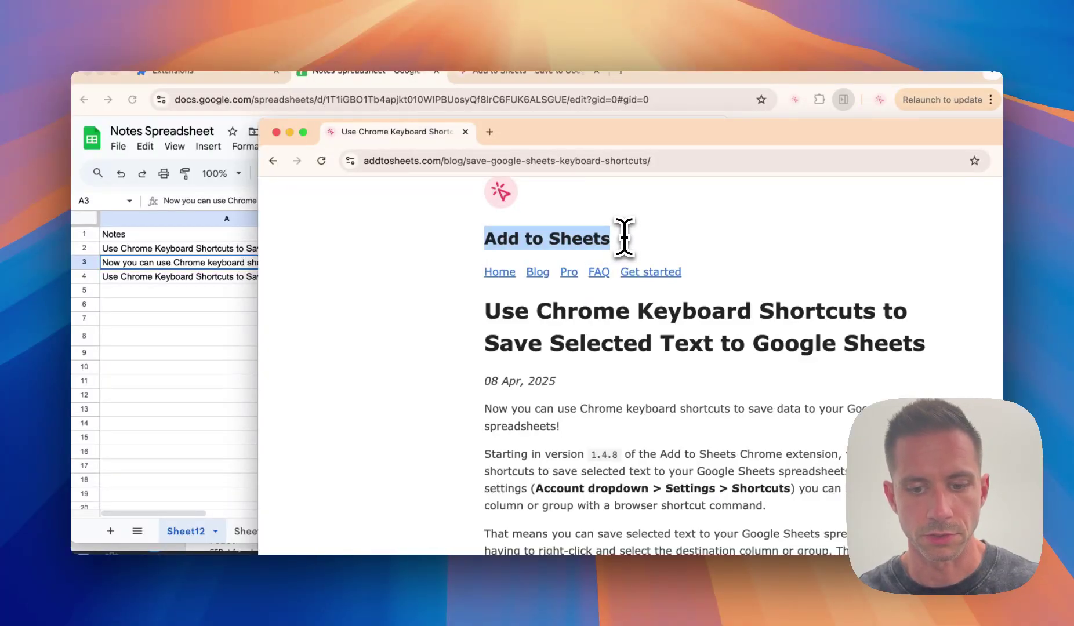
key("super+shift+n")
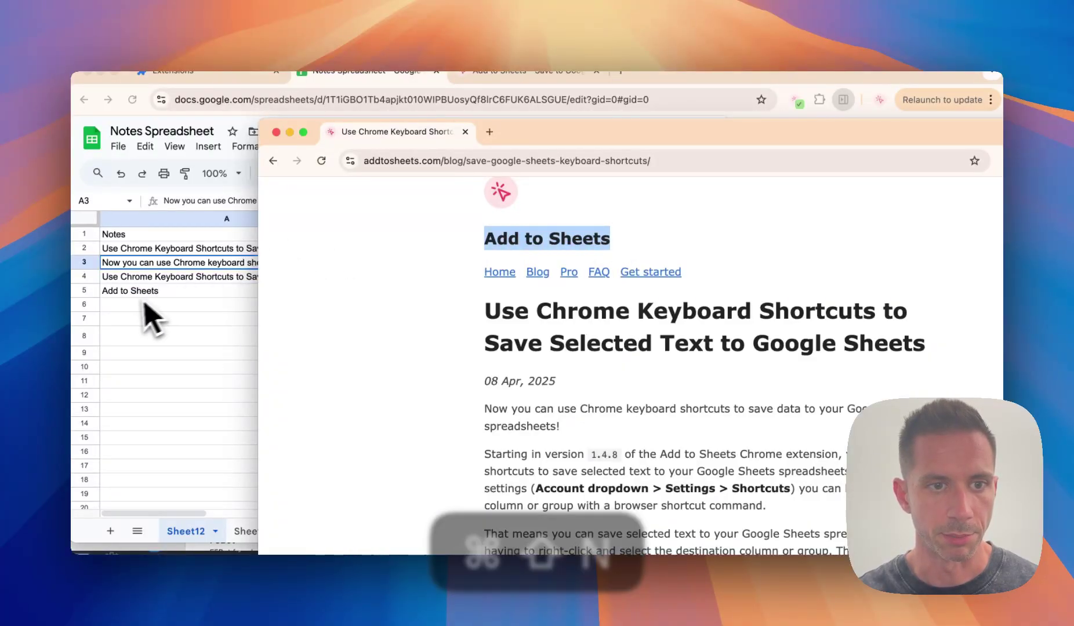
left_click(127, 307)
left_click(124, 295)
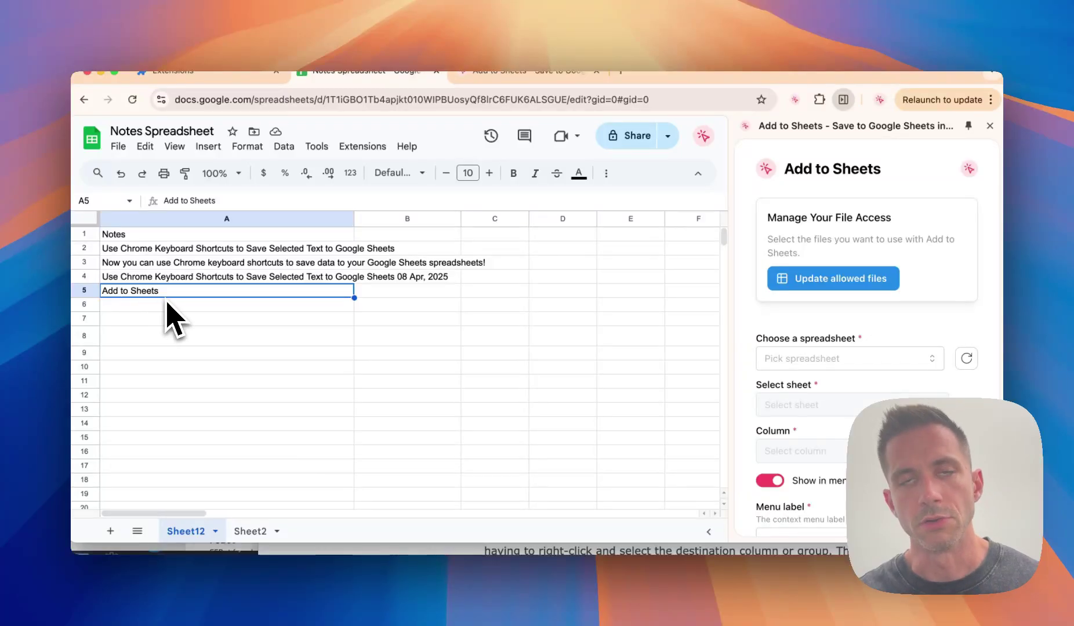